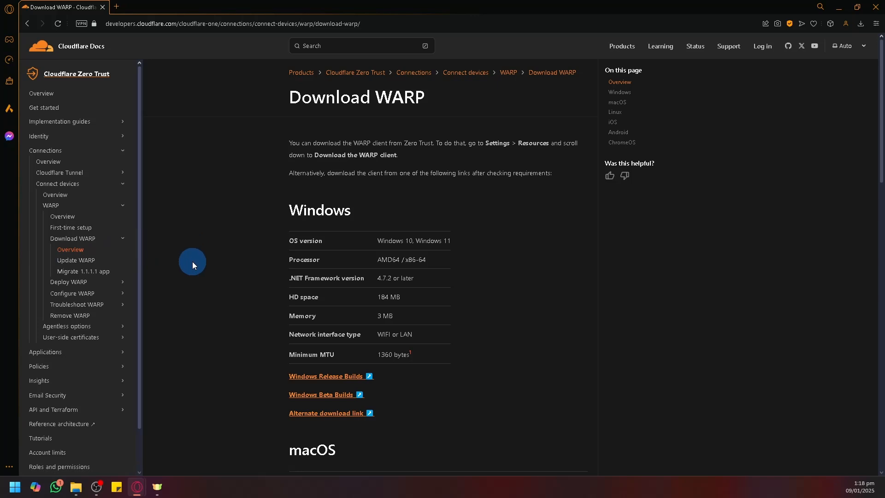
scroll(194, 253, "down", 8)
scroll(194, 253, "down", 2)
scroll(195, 253, "up", 10)
- Open the 'Windows Release Builds' link in a new tab and switch to the App Center page
left_click(27, 24)
scroll(483, 179, "down", 1)
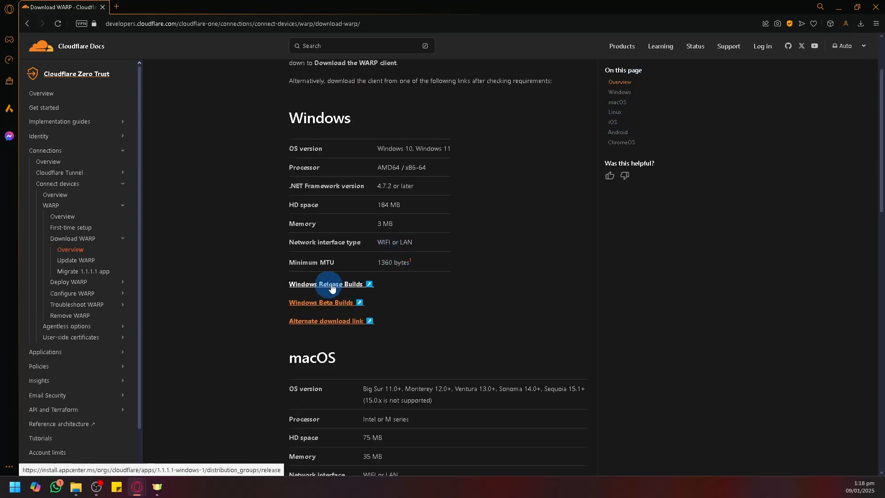
right_click(302, 286)
left_click(276, 286)
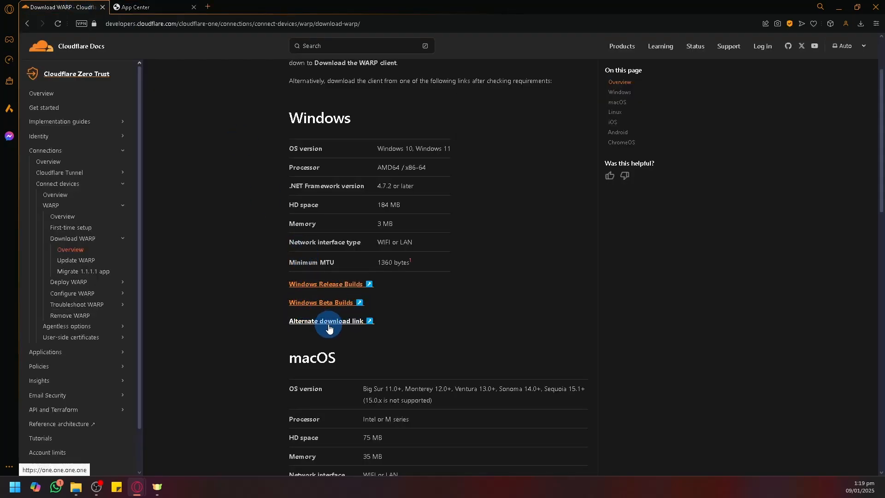
left_click(133, 7)
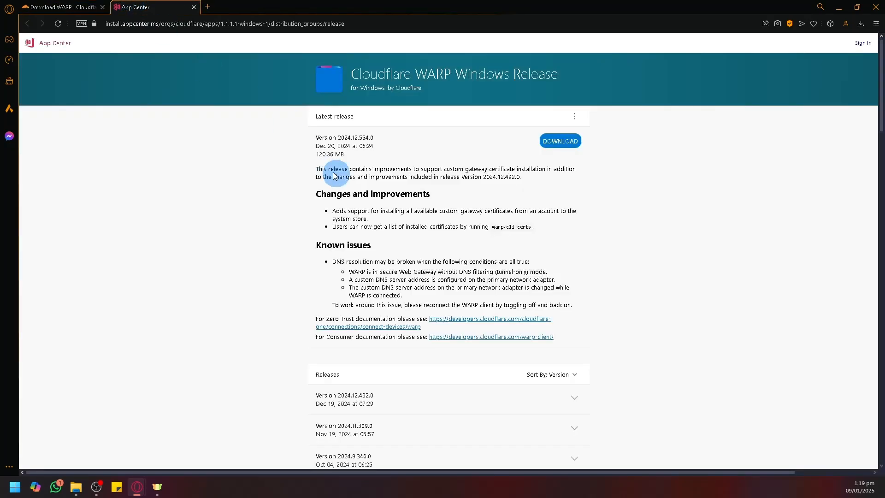
- Start downloading the latest Cloudflare WARP Windows release (2024.12.554.0)
left_click(558, 141)
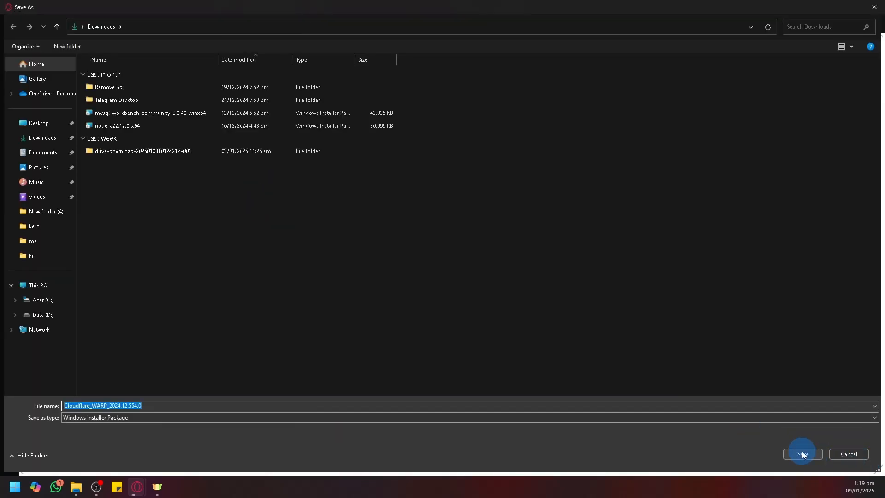
- Save the installer to Downloads, wait for the msi to complete, and run it
left_click(803, 454)
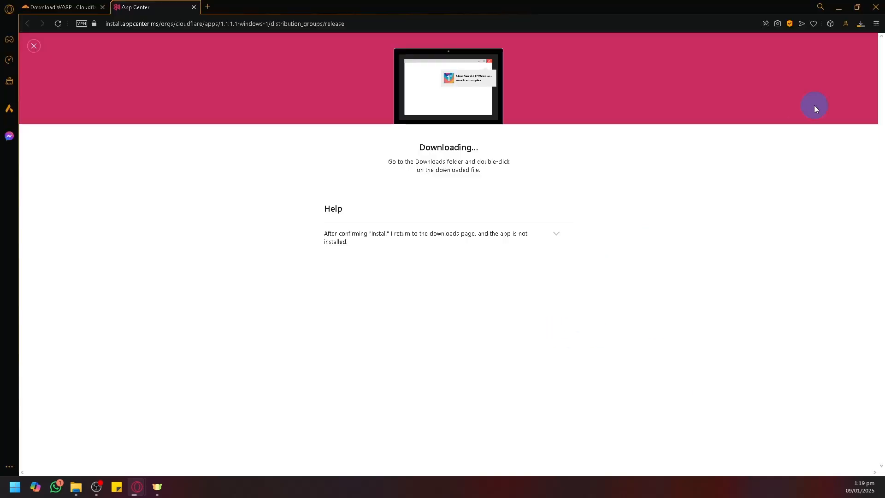
left_click(862, 24)
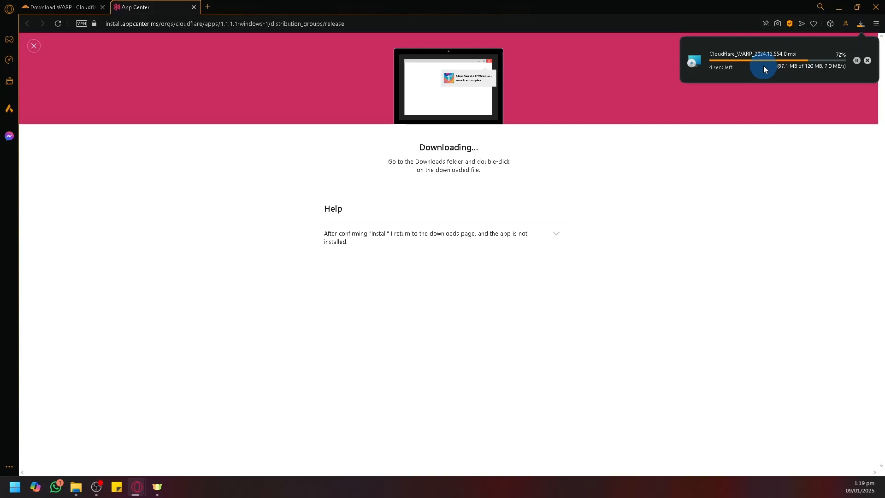
left_click(863, 28)
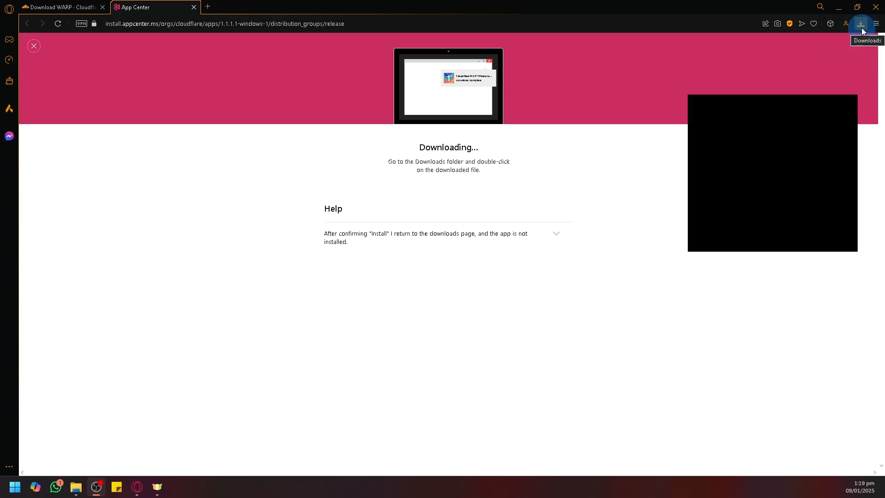
left_click(862, 27)
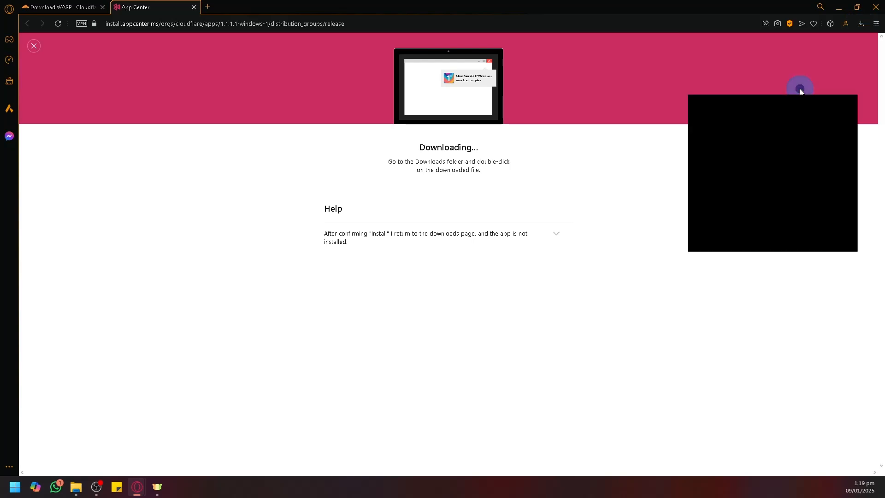
left_click(652, 171)
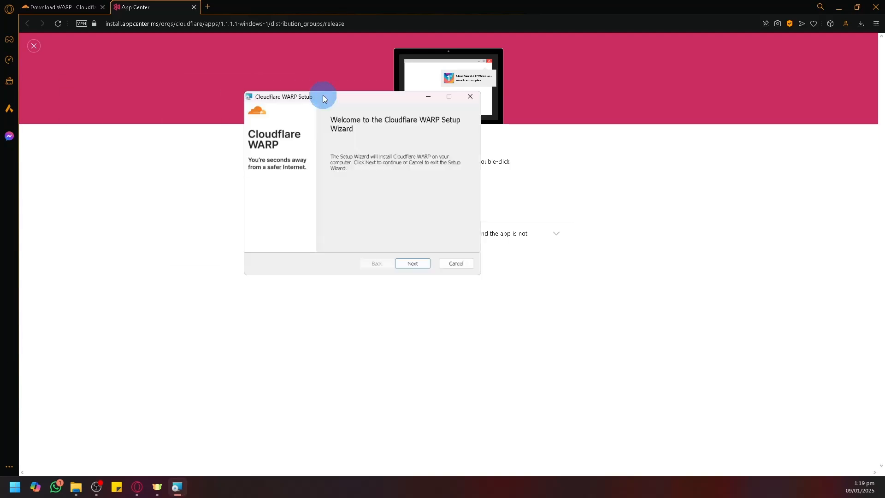
- Proceed to Install, finish the interrupted wizard, and close the App Center tab
left_click(428, 264)
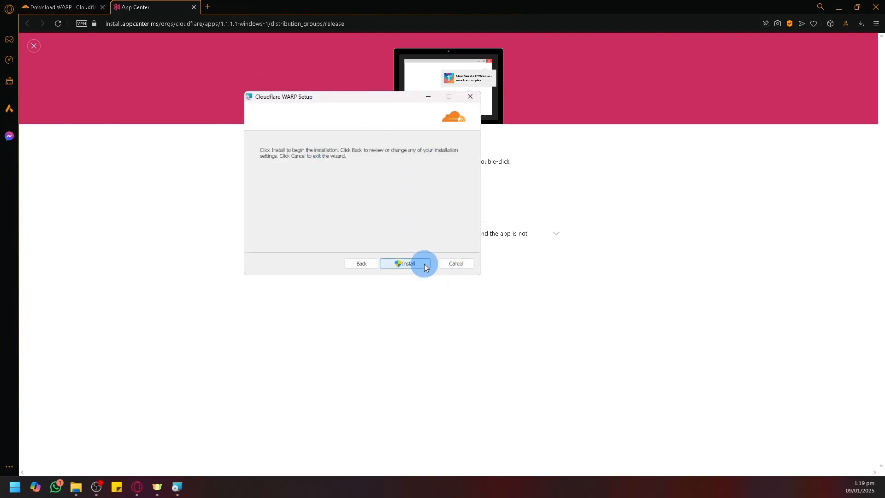
left_click(426, 263)
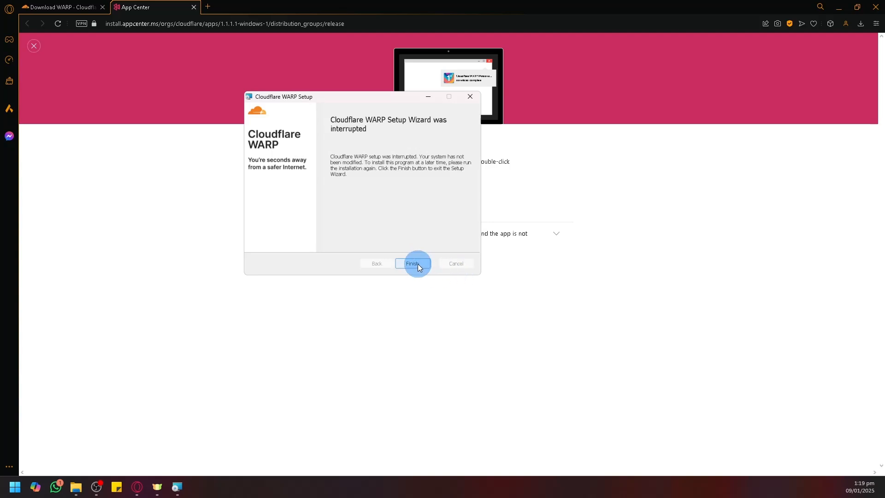
left_click(418, 264)
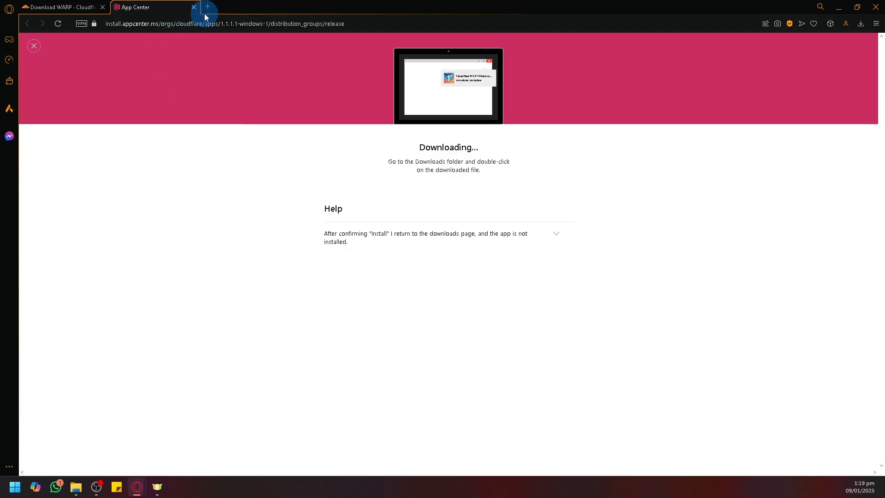
left_click(194, 8)
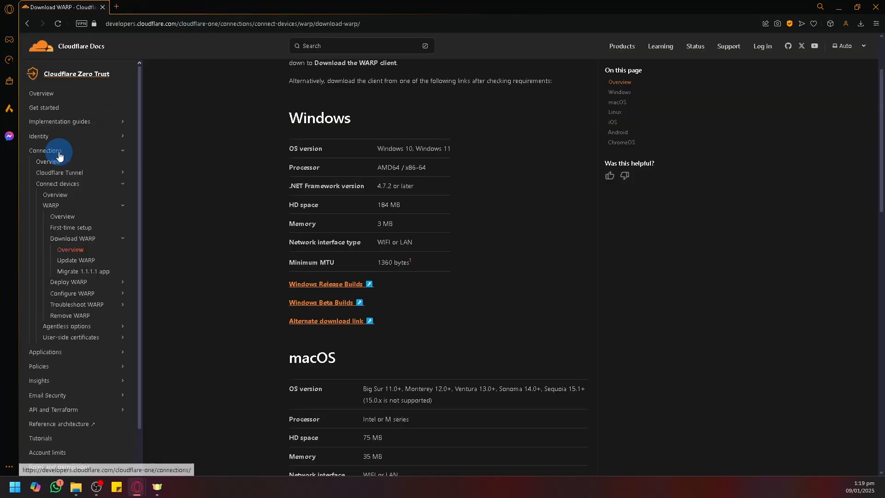